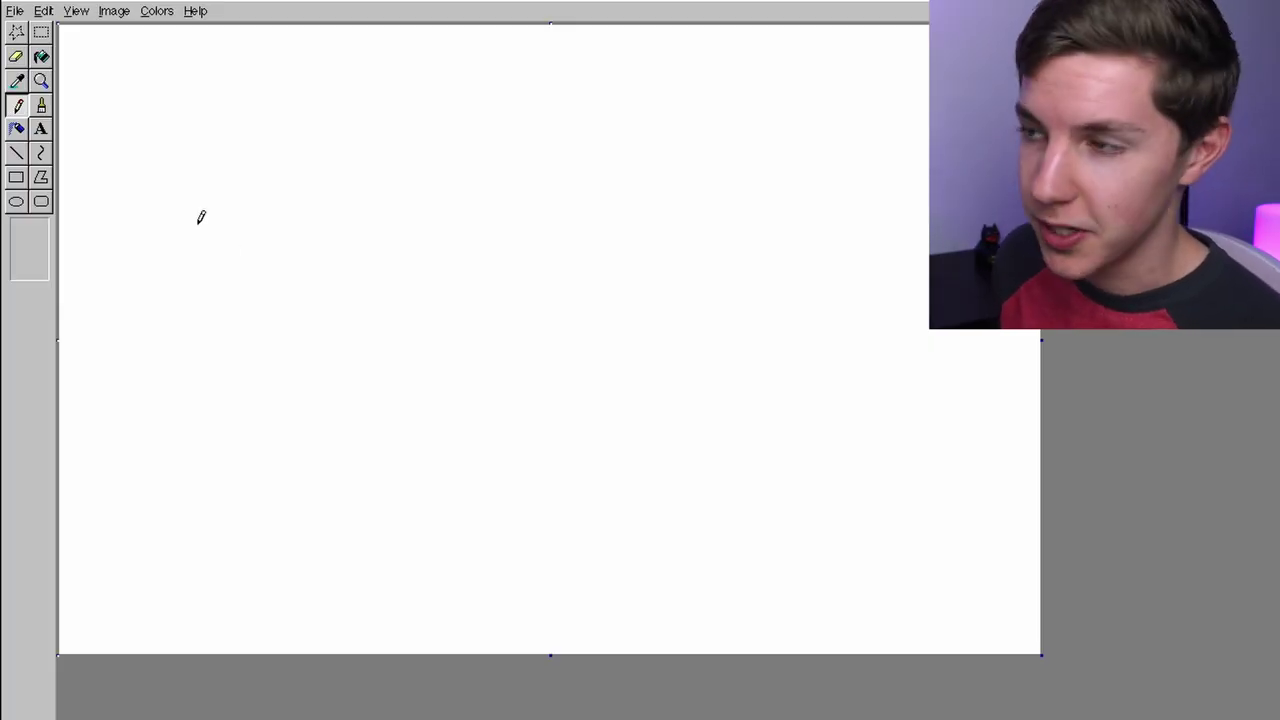
Draw a straight divider across the canvas top and pencil the tempo 115 above it
{"action": "left_click", "coordinate": [17, 153]}
{"action": "left_click_drag", "start_coordinate": [94, 74], "coordinate": [1000, 74]}
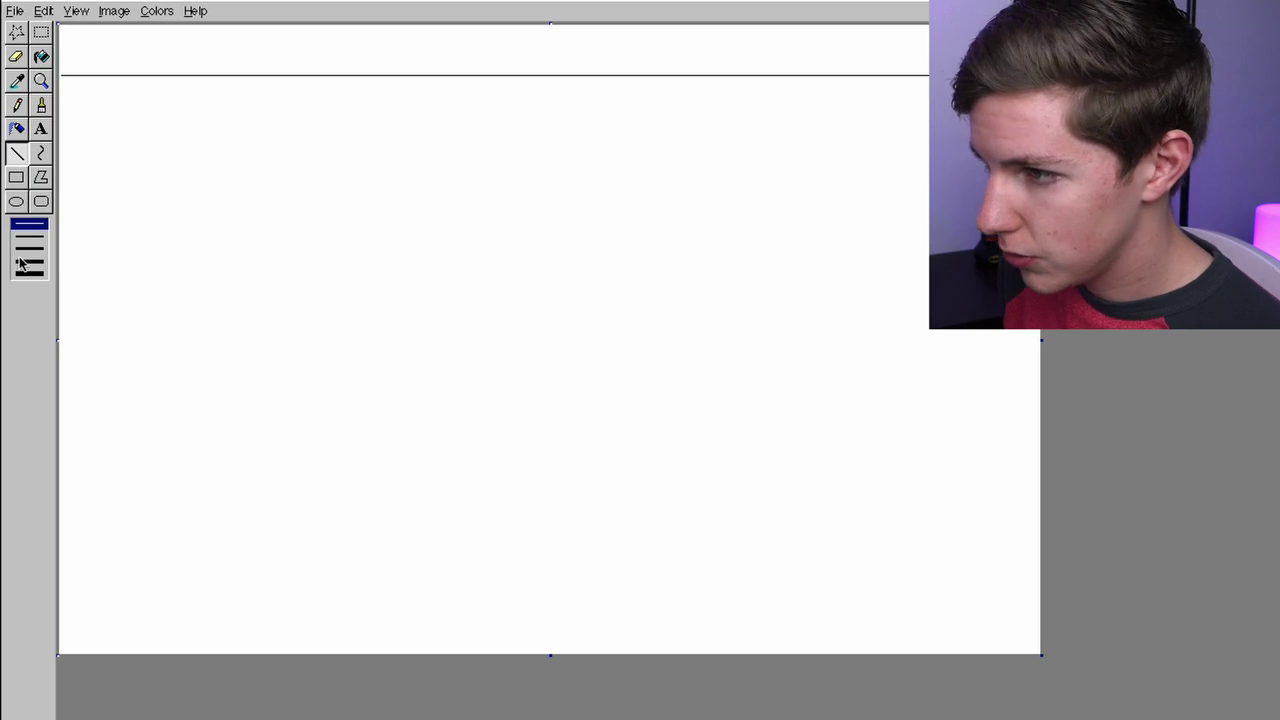
{"action": "left_click", "coordinate": [18, 106]}
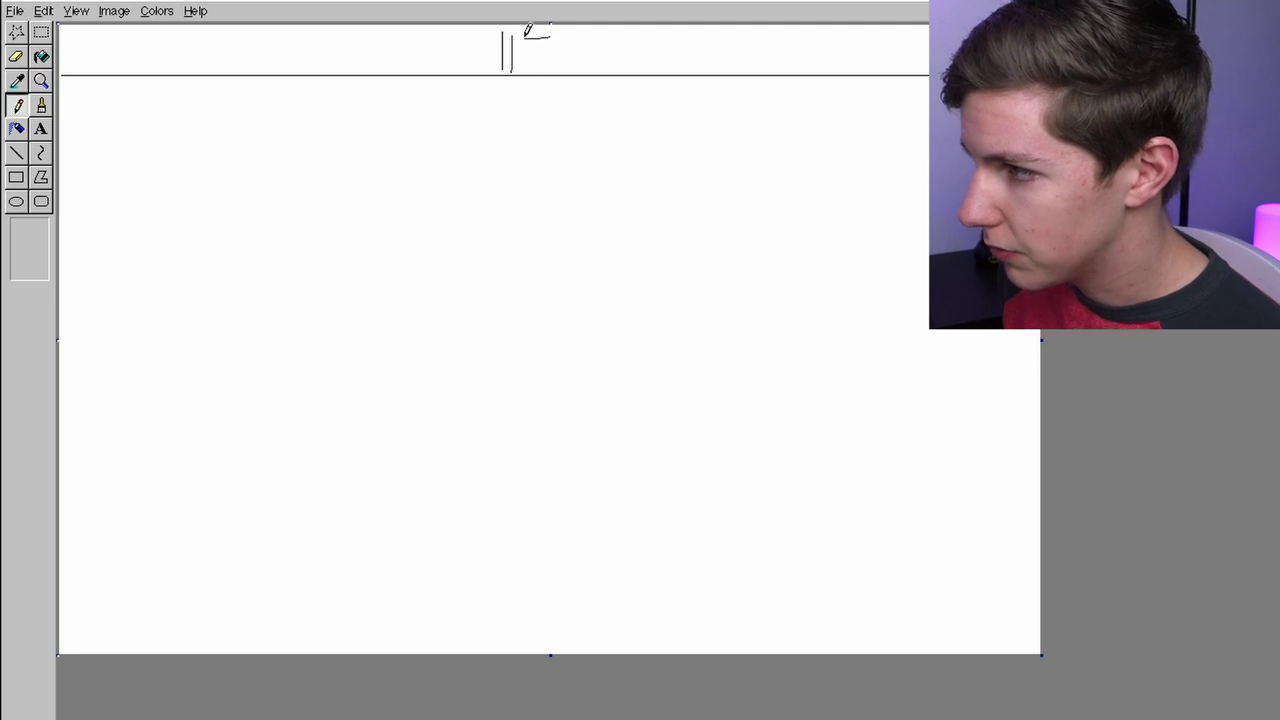
{"action": "left_click_drag", "start_coordinate": [524, 37], "coordinate": [522, 62]}
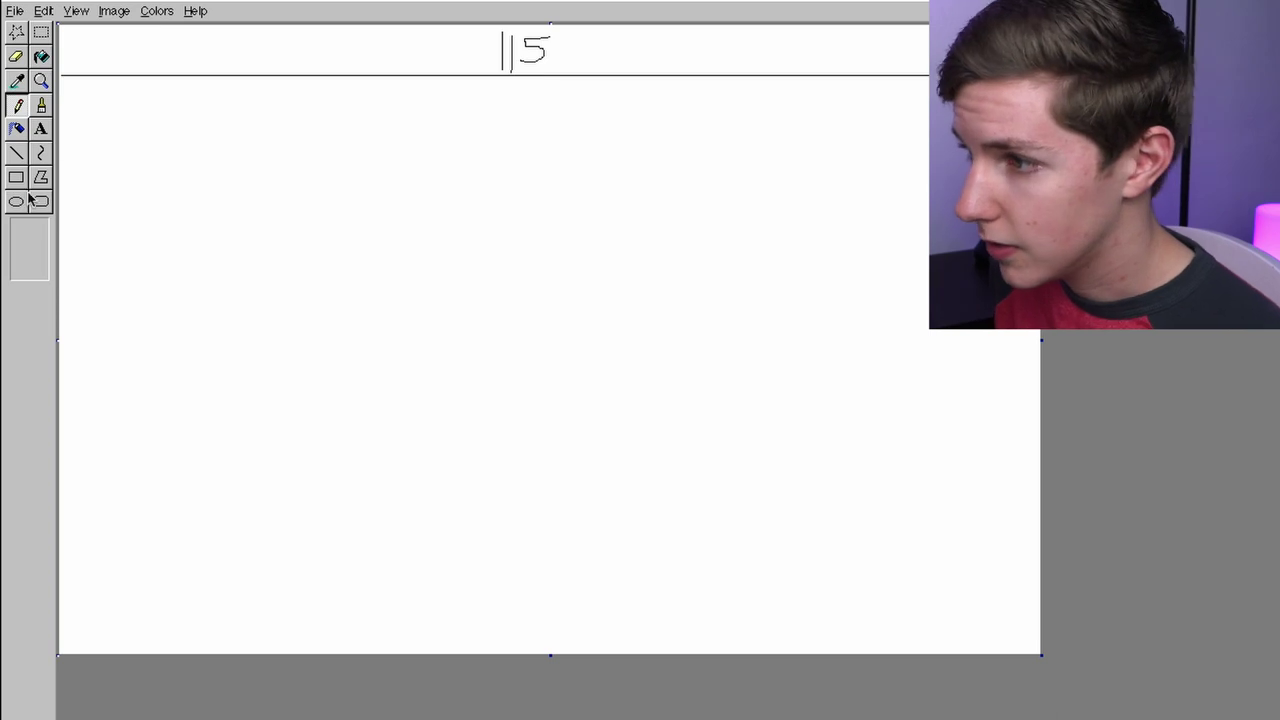
Add the title 'logix pro xxxxxxxxx' in a text box at the top left
{"action": "left_click", "coordinate": [42, 127]}
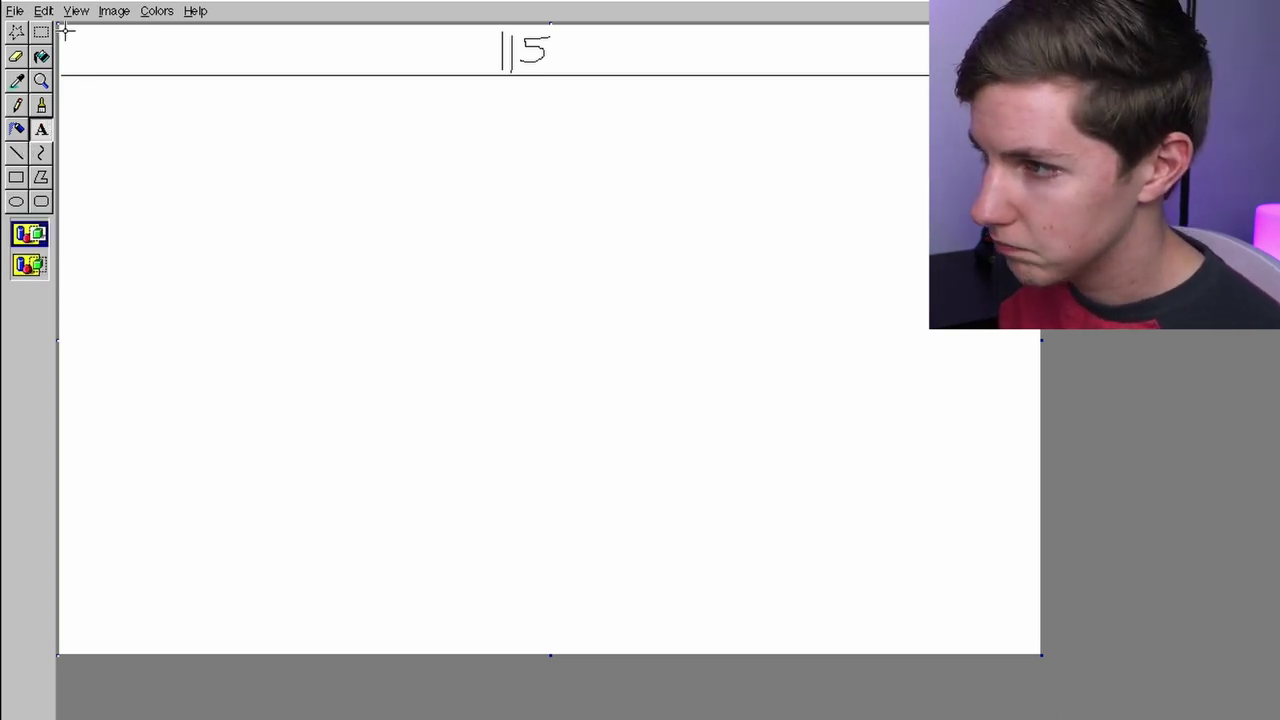
{"action": "left_click_drag", "start_coordinate": [64, 31], "coordinate": [268, 71]}
{"action": "type", "text": "logix pro"}
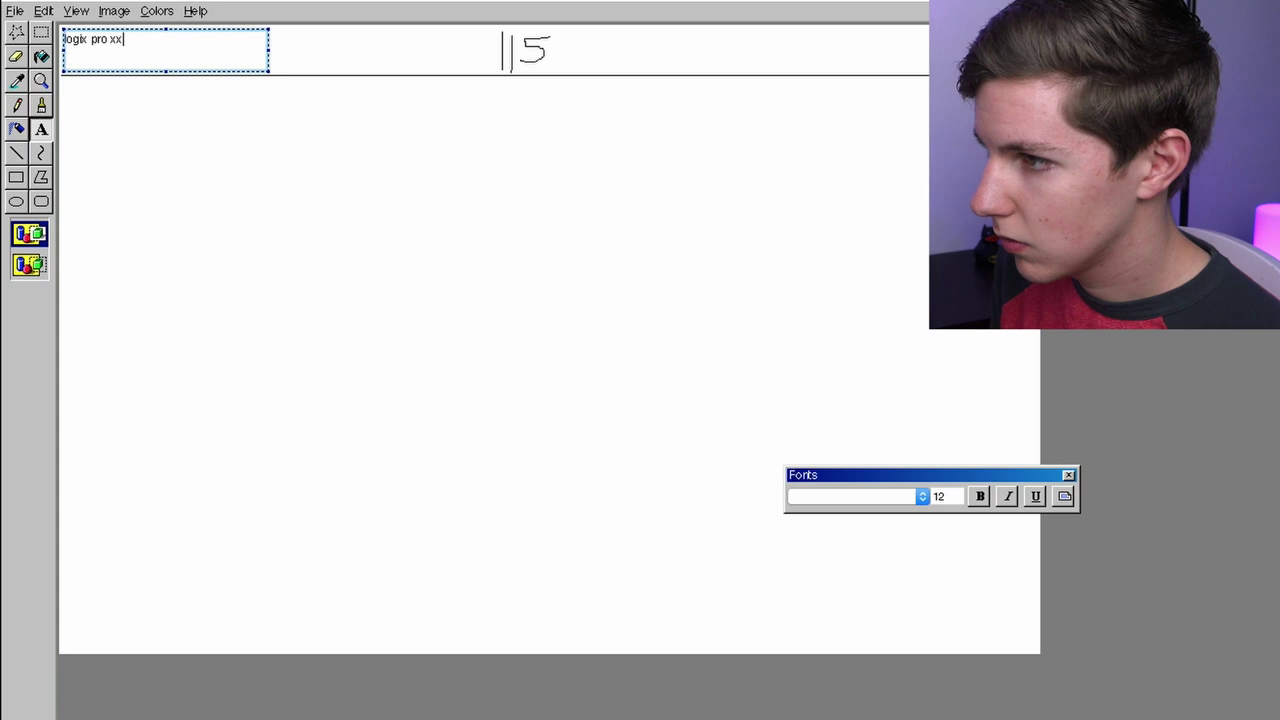
{"action": "type", "text": "xxxxxxxx"}
{"action": "left_click", "coordinate": [258, 158]}
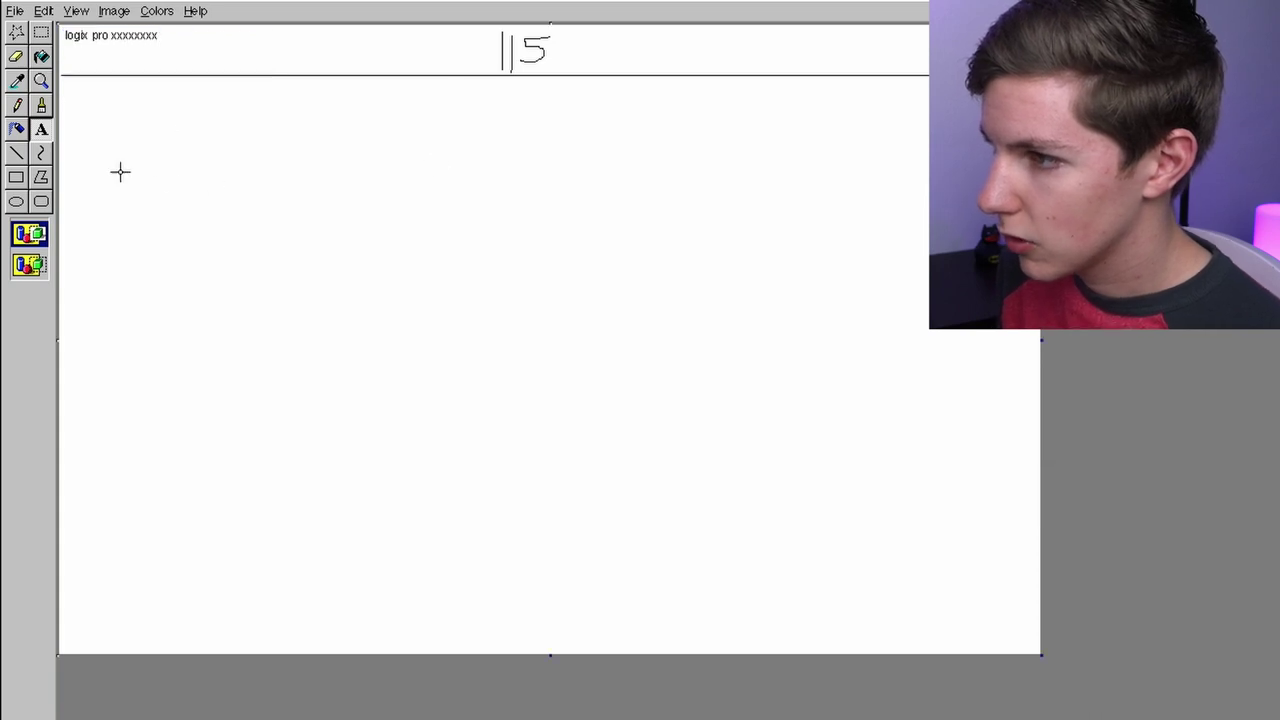
Rule two horizontal track-row lines and a vertical divider for the header column
{"action": "left_click", "coordinate": [16, 153]}
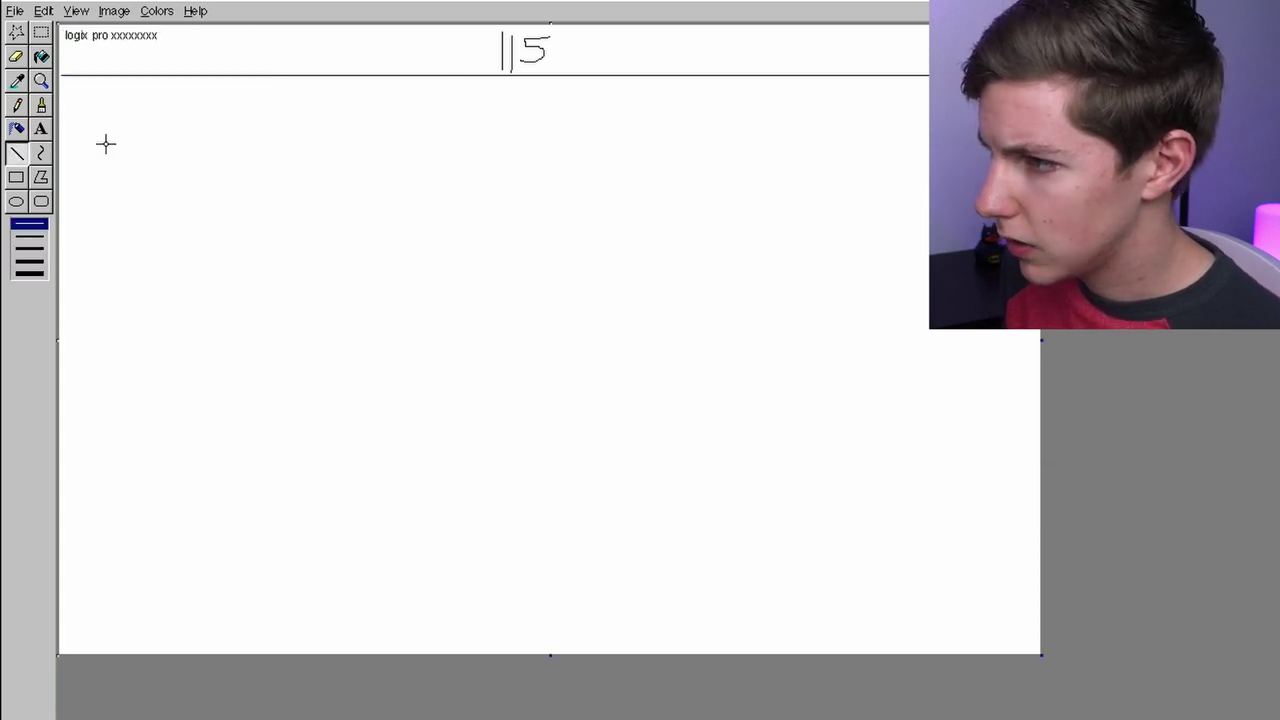
{"action": "left_click_drag", "start_coordinate": [60, 133], "coordinate": [1040, 133]}
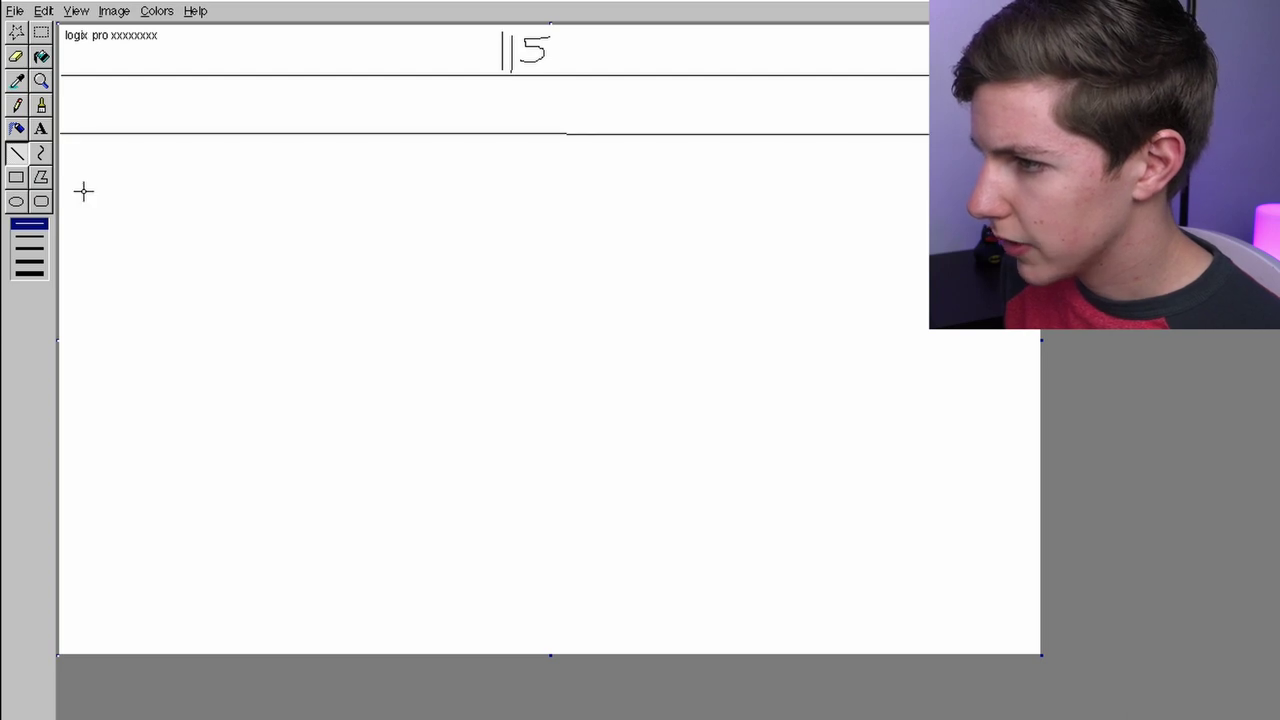
{"action": "left_click_drag", "start_coordinate": [62, 190], "coordinate": [1000, 192]}
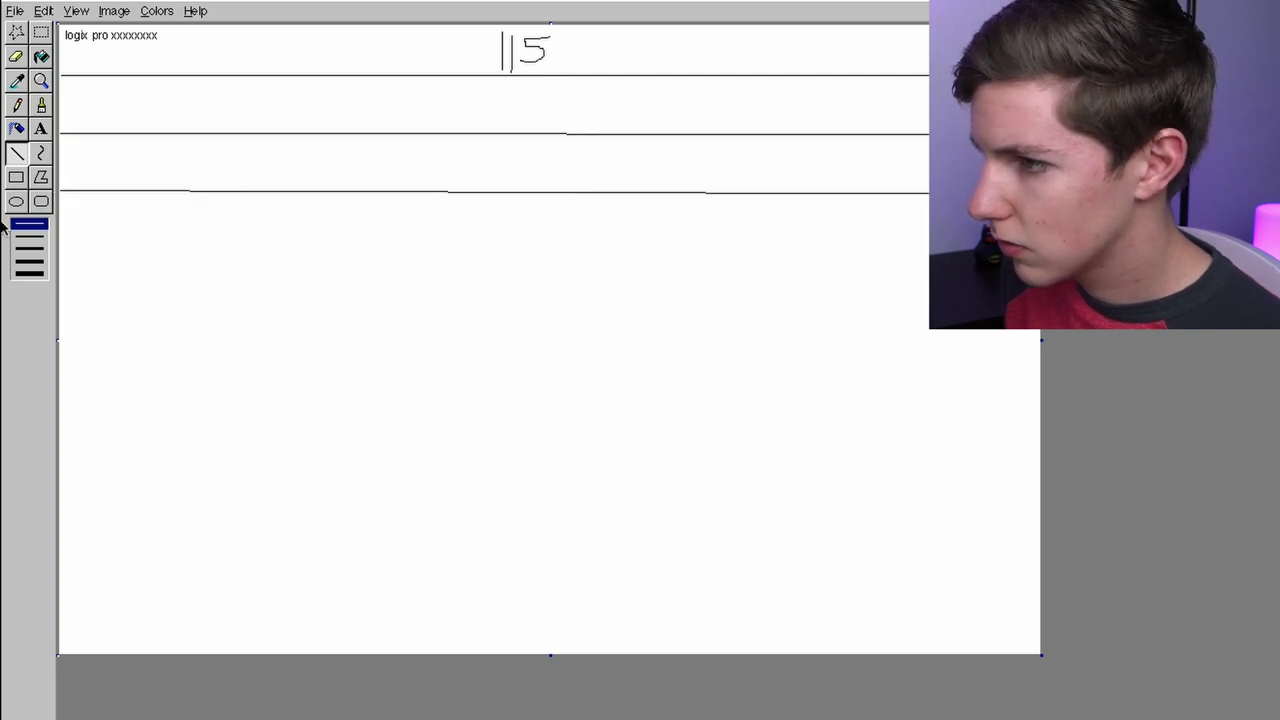
{"action": "left_click_drag", "start_coordinate": [204, 75], "coordinate": [204, 192]}
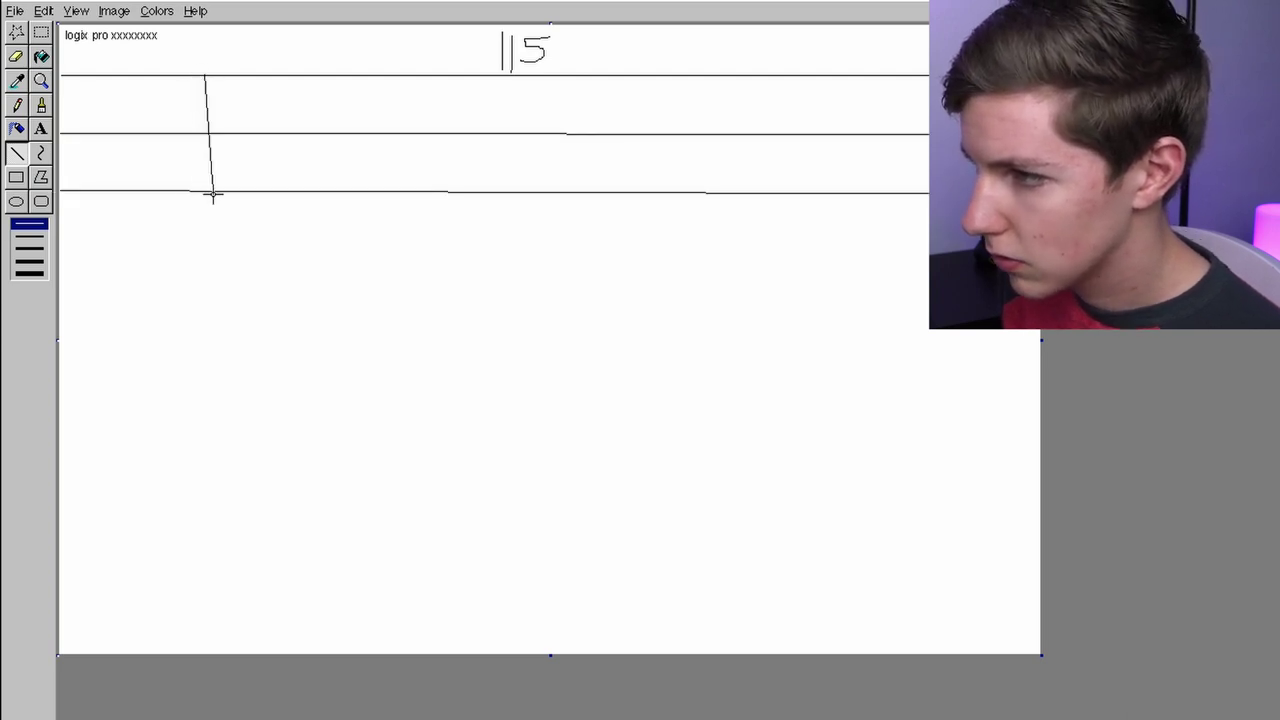
Pencil instrument icons in both track header cells and start a clip outline in the first lane
{"action": "left_click", "coordinate": [19, 105]}
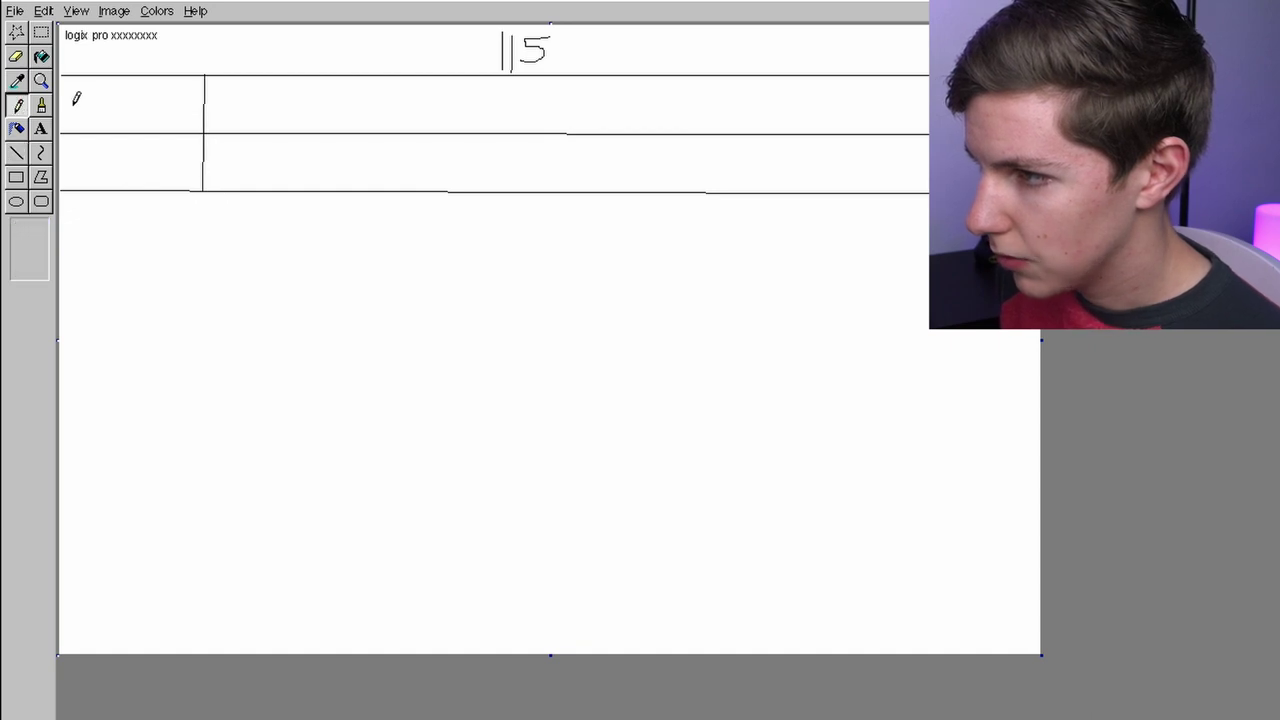
{"action": "mouse_move", "coordinate": [159, 92]}
{"action": "left_mouse_down"}
{"action": "mouse_move", "coordinate": [62, 114]}
{"action": "mouse_move", "coordinate": [80, 100]}
{"action": "left_mouse_up"}
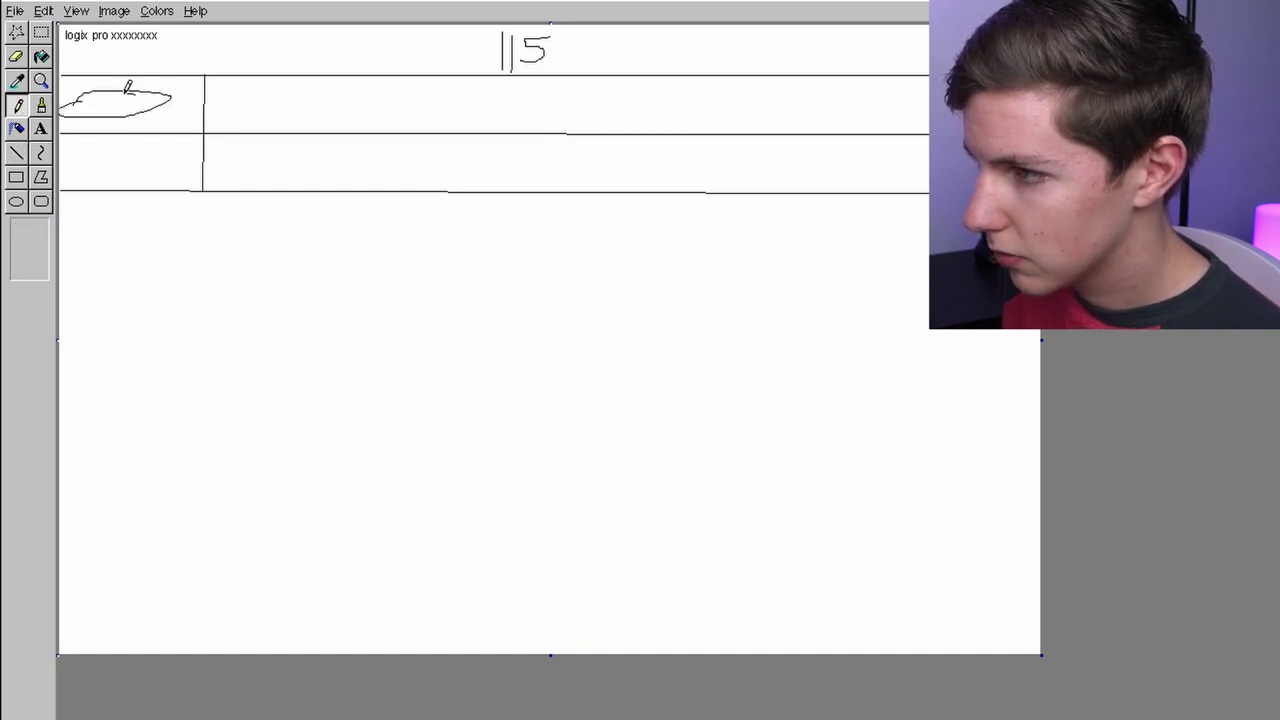
{"action": "mouse_move", "coordinate": [154, 139]}
{"action": "left_mouse_down"}
{"action": "mouse_move", "coordinate": [116, 178]}
{"action": "mouse_move", "coordinate": [130, 150]}
{"action": "left_mouse_up"}
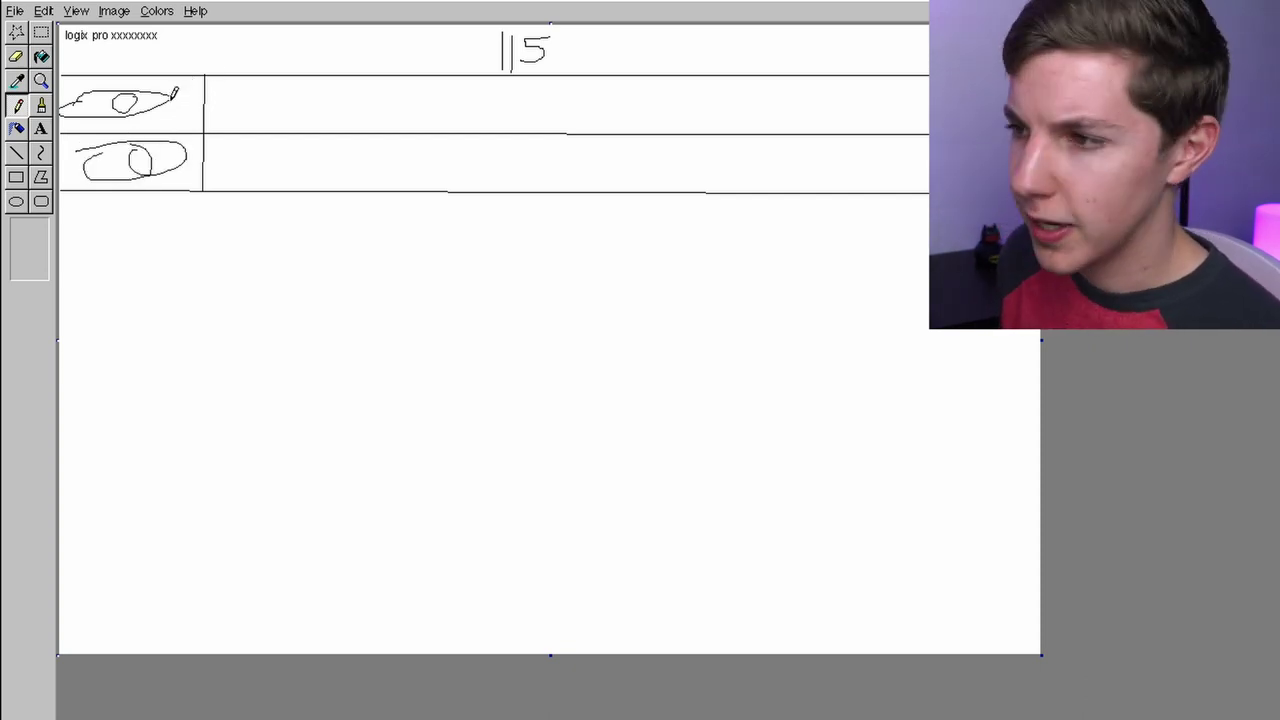
{"action": "left_click_drag", "start_coordinate": [206, 130], "coordinate": [311, 75]}
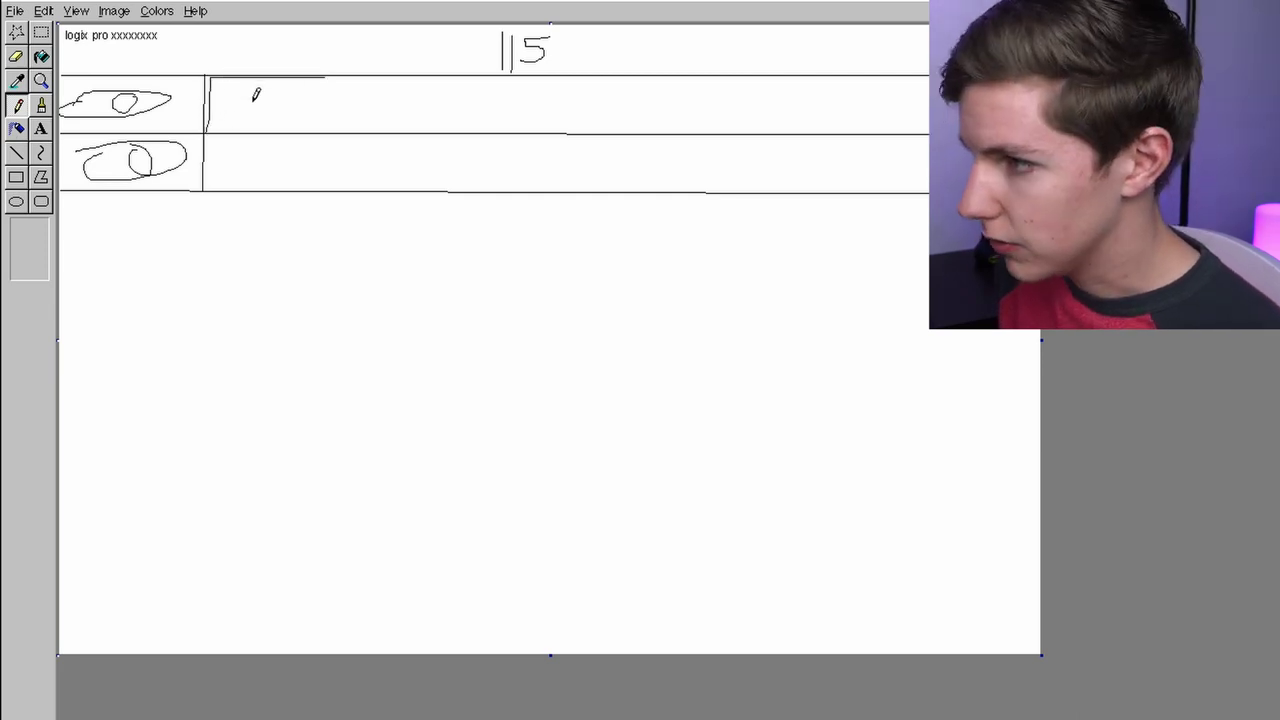
{"action": "left_click", "coordinate": [18, 108]}
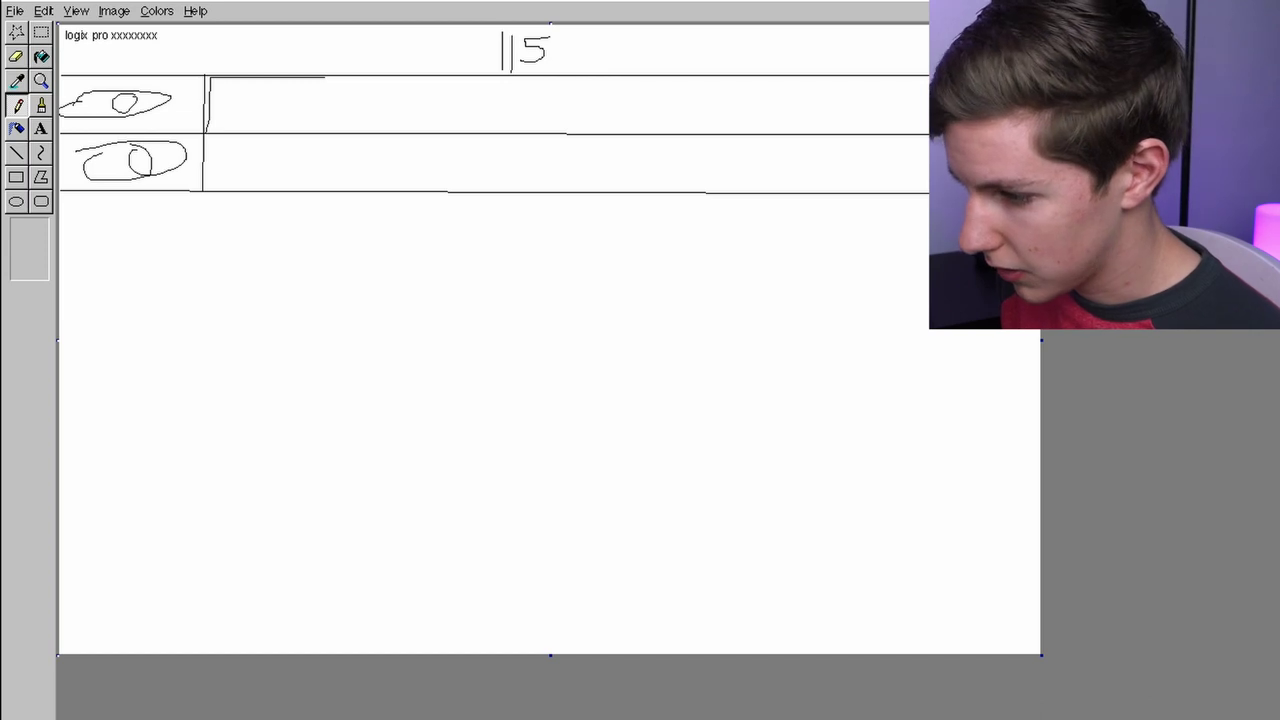
Paint a solid green clip in the first track lane and set a thicker line width
{"action": "left_click", "coordinate": [41, 105]}
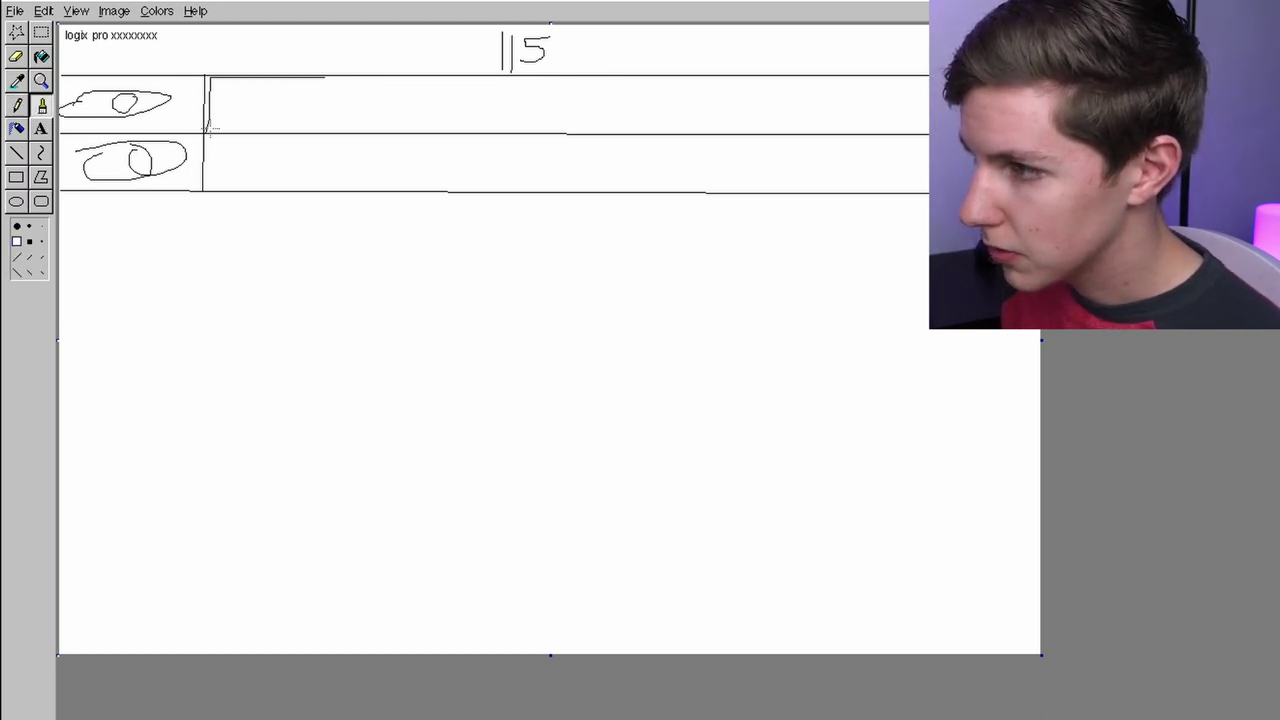
{"action": "mouse_move", "coordinate": [236, 82]}
{"action": "left_mouse_down"}
{"action": "mouse_move", "coordinate": [340, 82]}
{"action": "mouse_move", "coordinate": [231, 124]}
{"action": "left_mouse_up"}
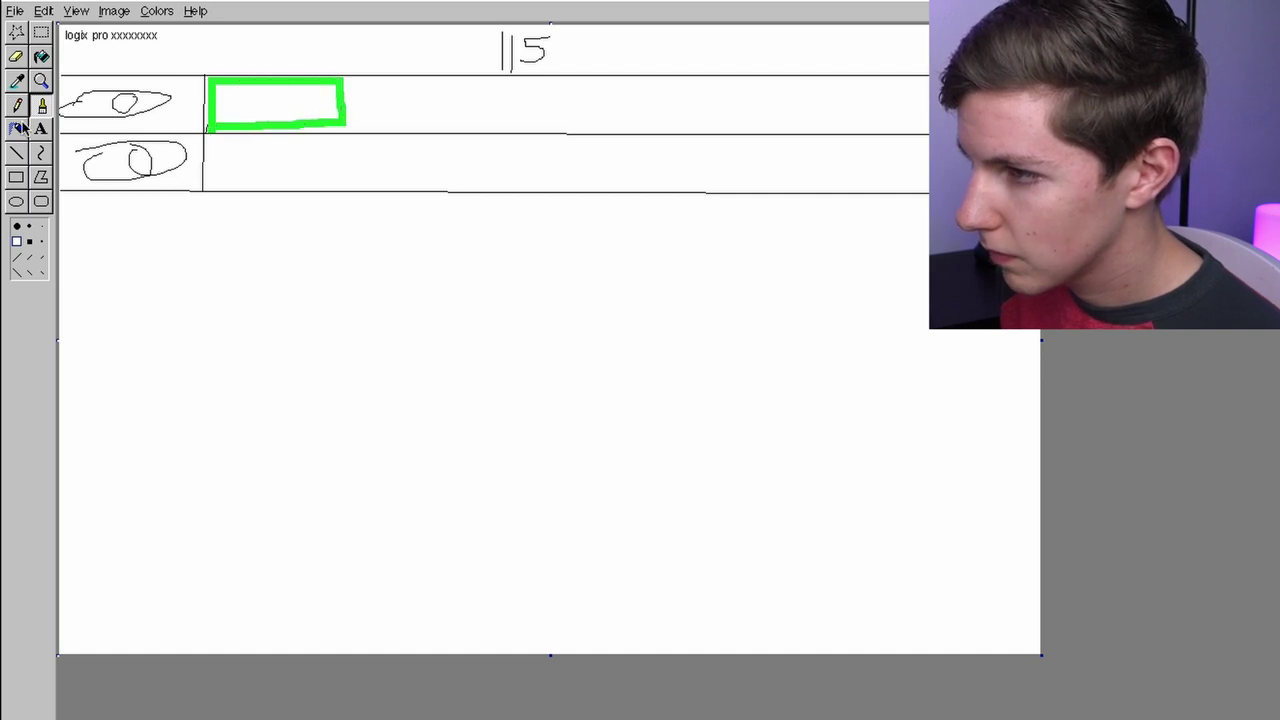
{"action": "left_click", "coordinate": [41, 57]}
{"action": "left_click", "coordinate": [232, 90]}
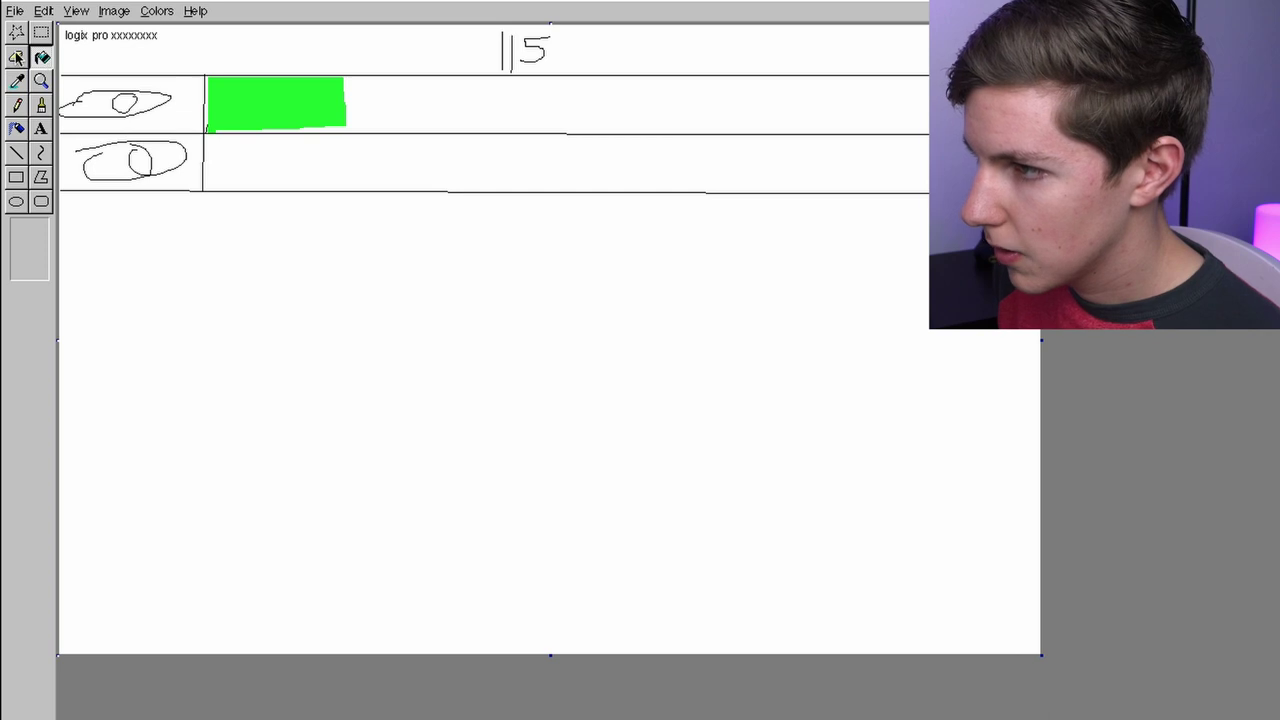
{"action": "left_click", "coordinate": [16, 152]}
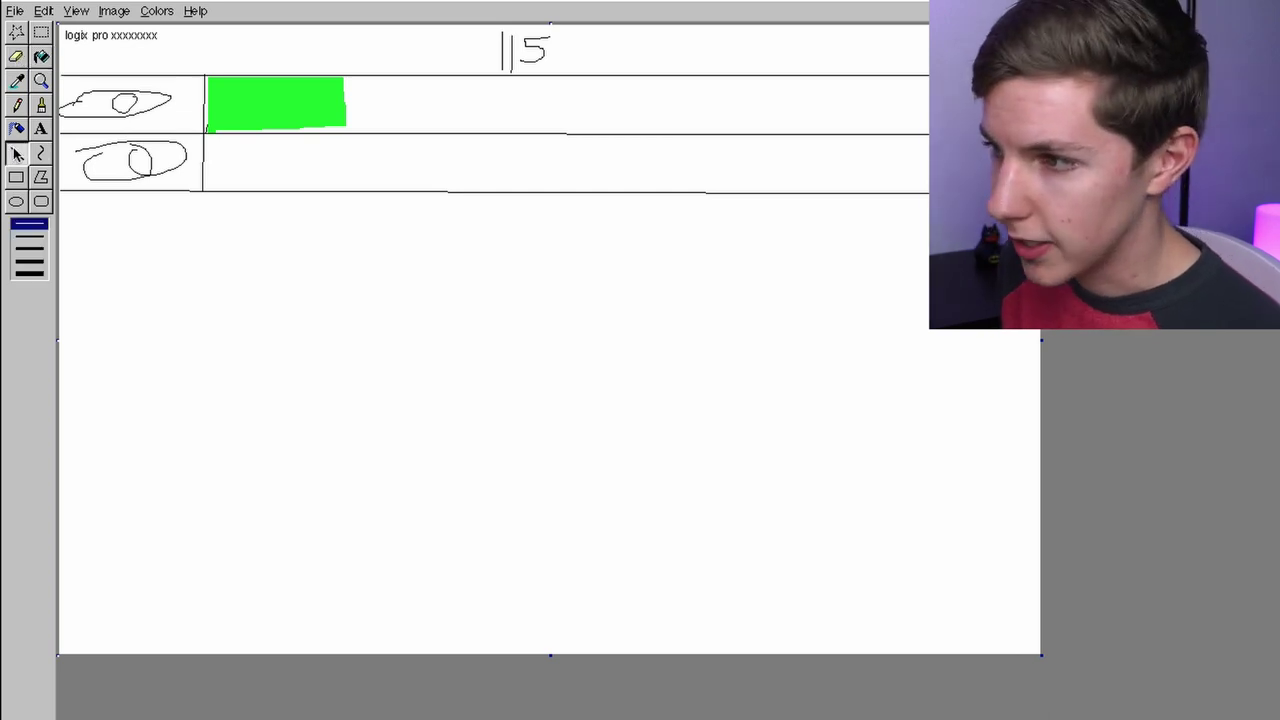
{"action": "left_click", "coordinate": [29, 263]}
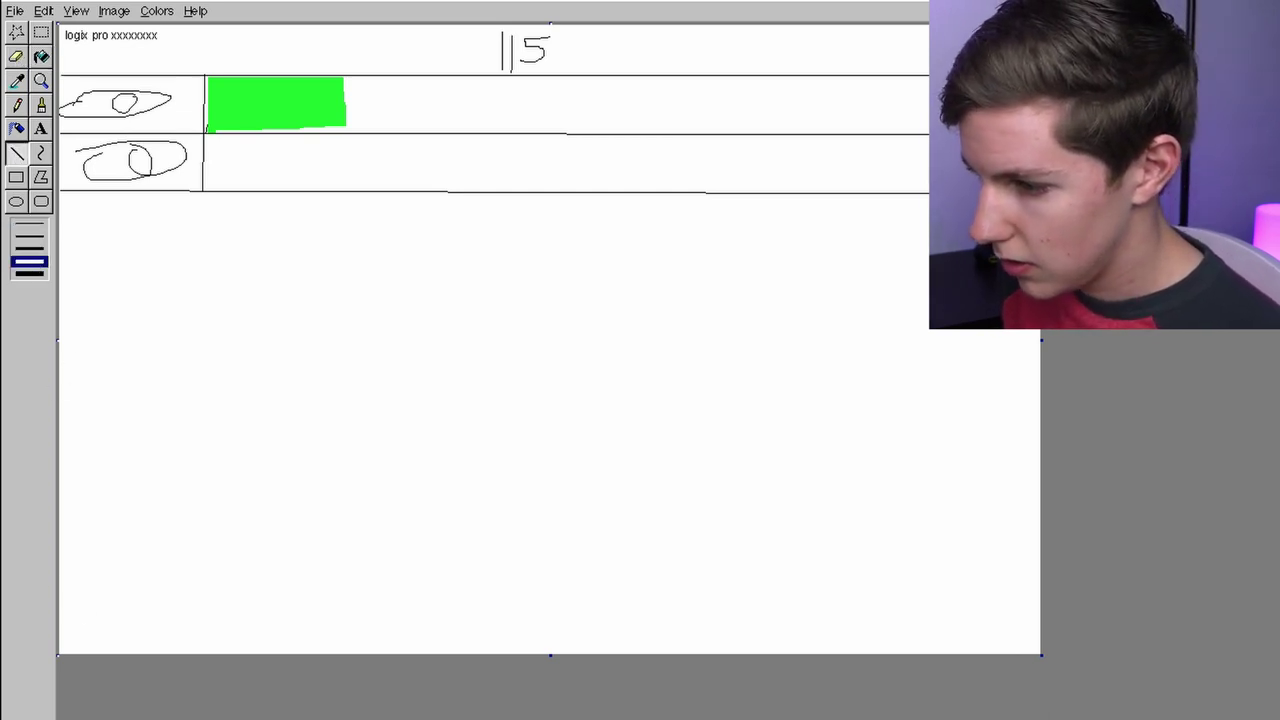
Draw a thick border across the lower canvas and two thin row lines beneath it
{"action": "left_click_drag", "start_coordinate": [59, 442], "coordinate": [1208, 442]}
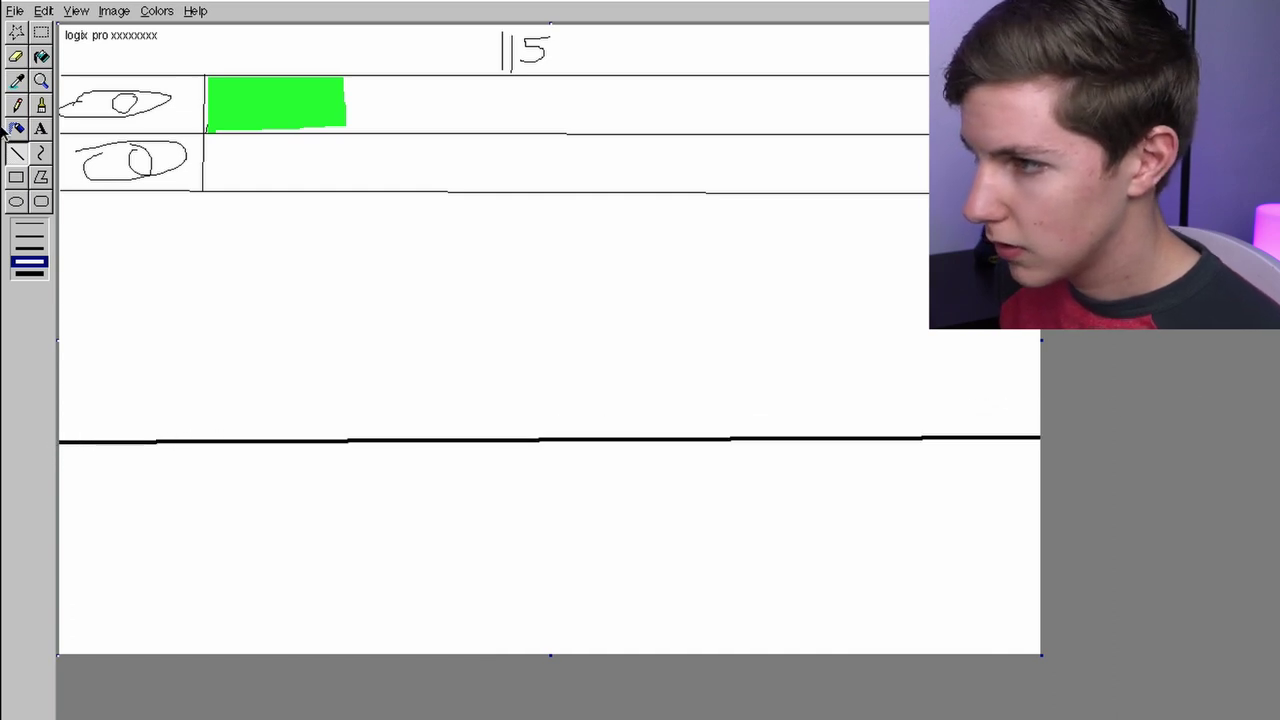
{"action": "left_click", "coordinate": [29, 224]}
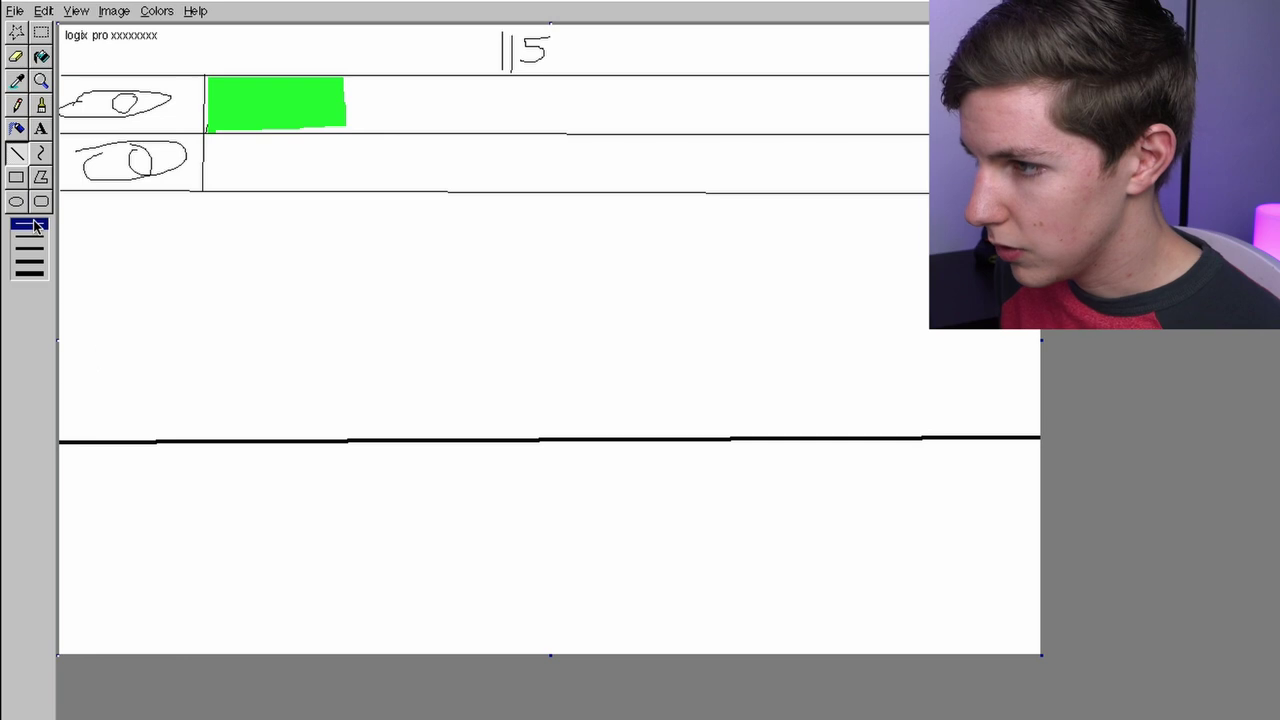
{"action": "left_click_drag", "start_coordinate": [63, 467], "coordinate": [1204, 457]}
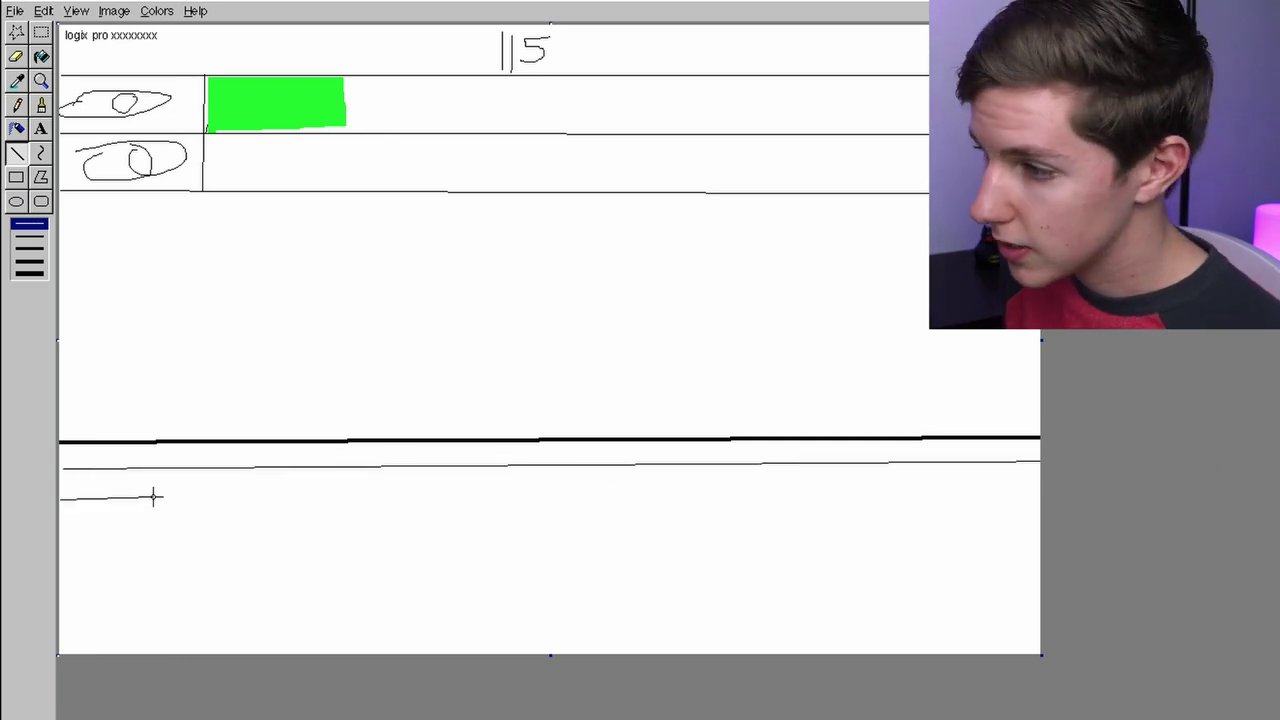
{"action": "mouse_move", "coordinate": [153, 496]}
{"action": "left_mouse_down"}
{"action": "mouse_move", "coordinate": [1157, 500]}
{"action": "mouse_move", "coordinate": [1134, 505]}
{"action": "left_mouse_up"}
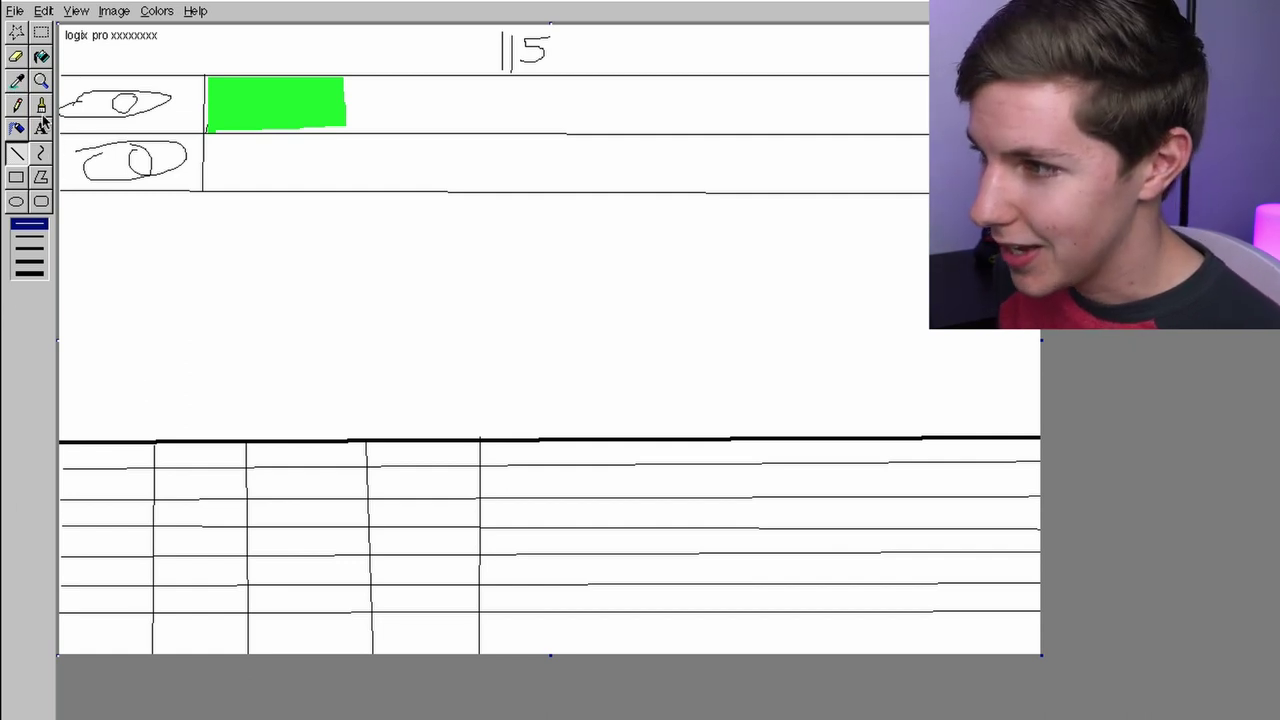
Fill four grid cells red as note blocks
{"action": "left_click", "coordinate": [41, 58]}
{"action": "left_click", "coordinate": [131, 633]}
{"action": "left_click", "coordinate": [315, 627]}
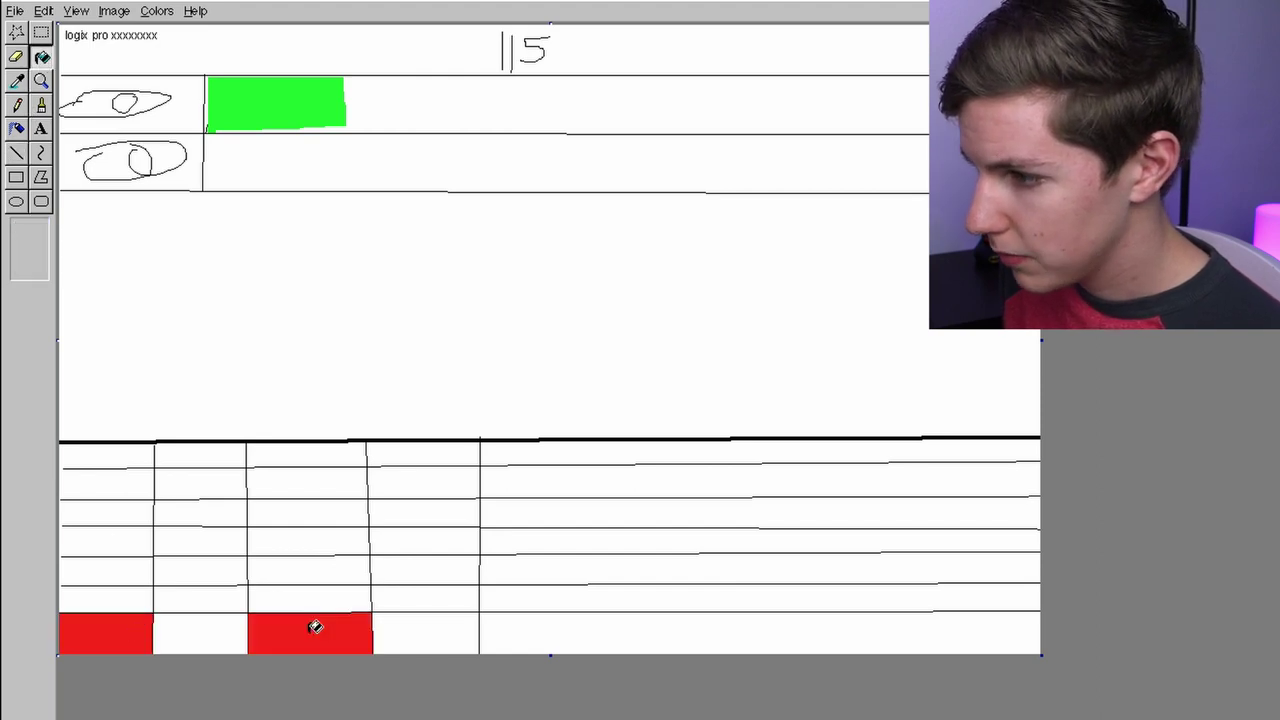
{"action": "left_click", "coordinate": [307, 595]}
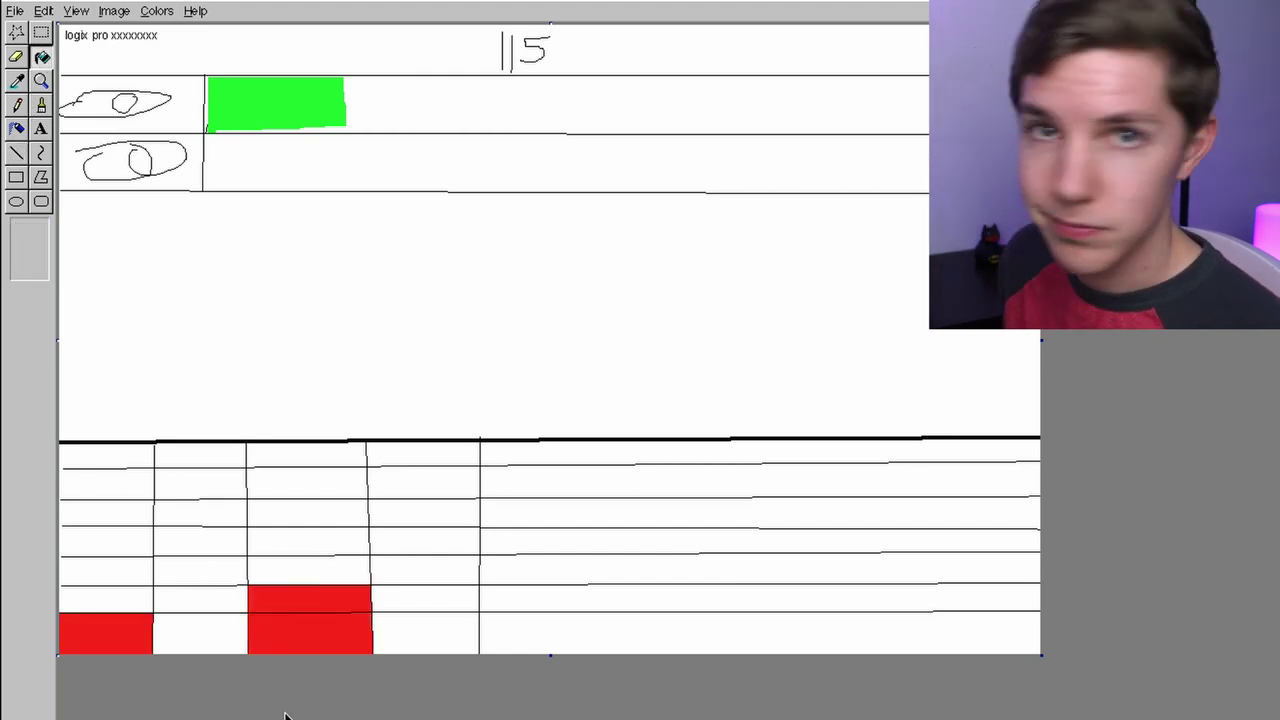
{"action": "left_click", "coordinate": [204, 532]}
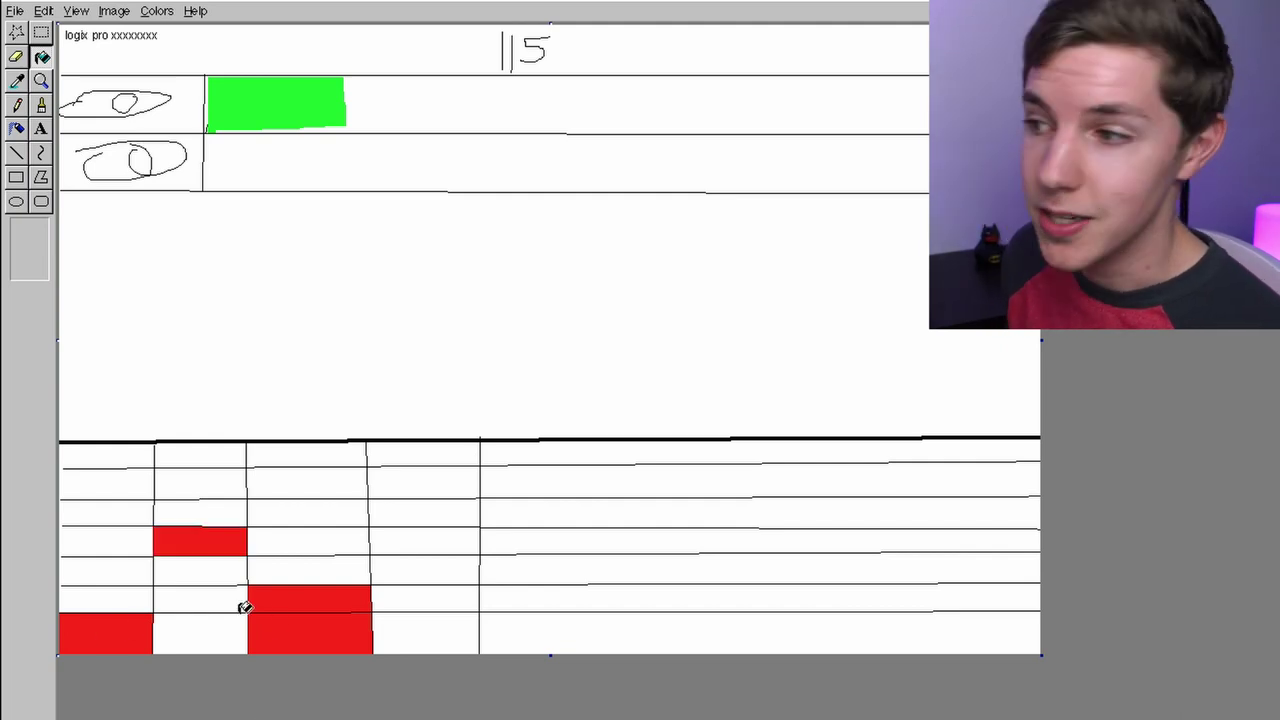
{"action": "left_click", "coordinate": [16, 152]}
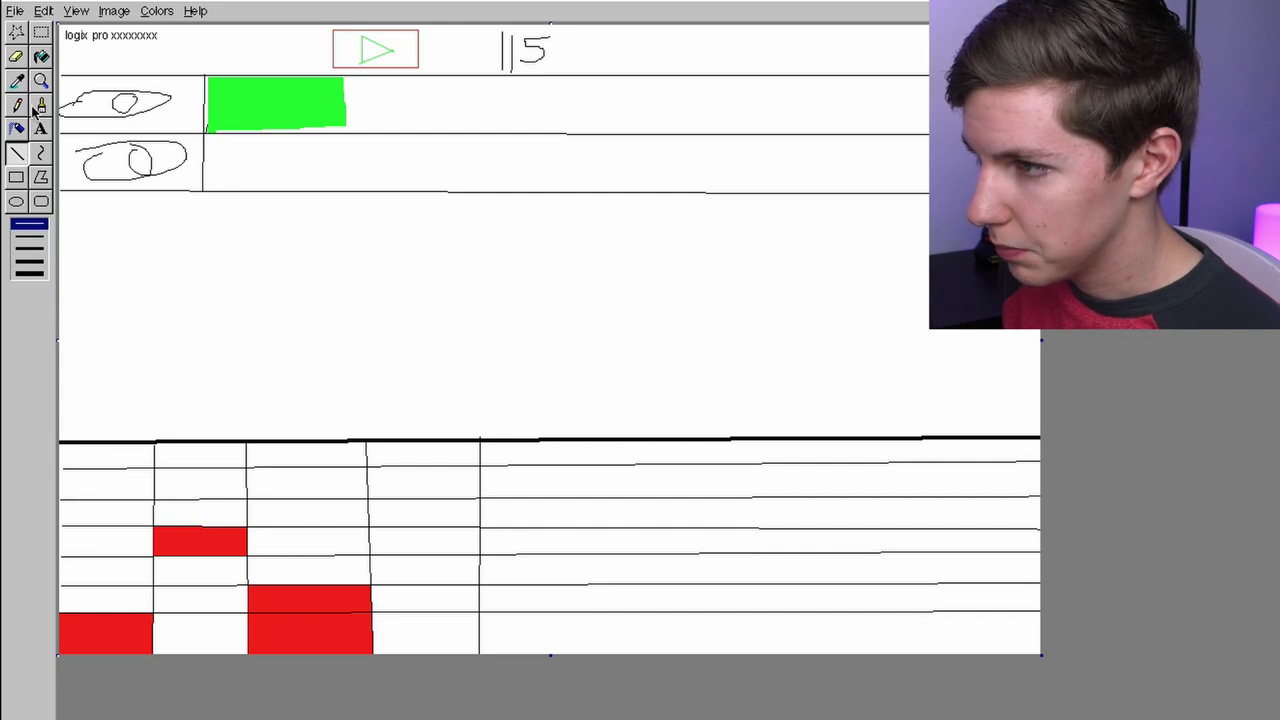
Fill the second track's long clip outline solid green
{"action": "left_click", "coordinate": [443, 143]}
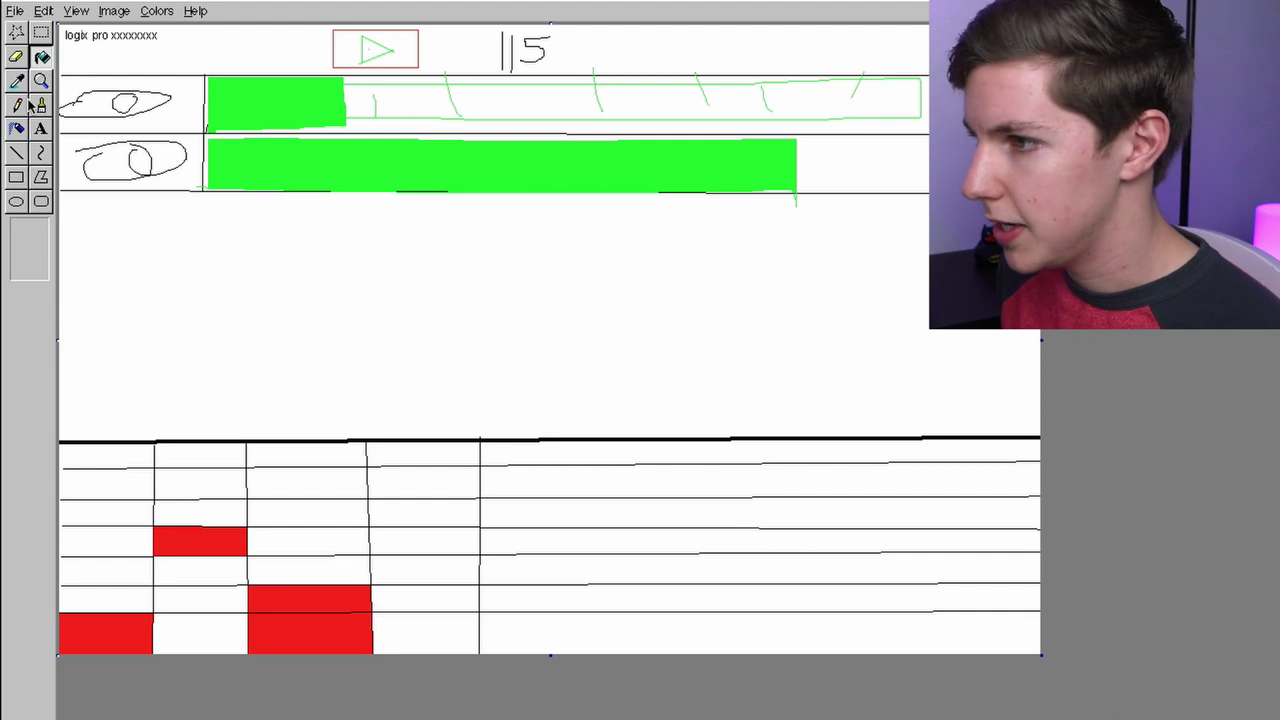
{"action": "left_click", "coordinate": [17, 152]}
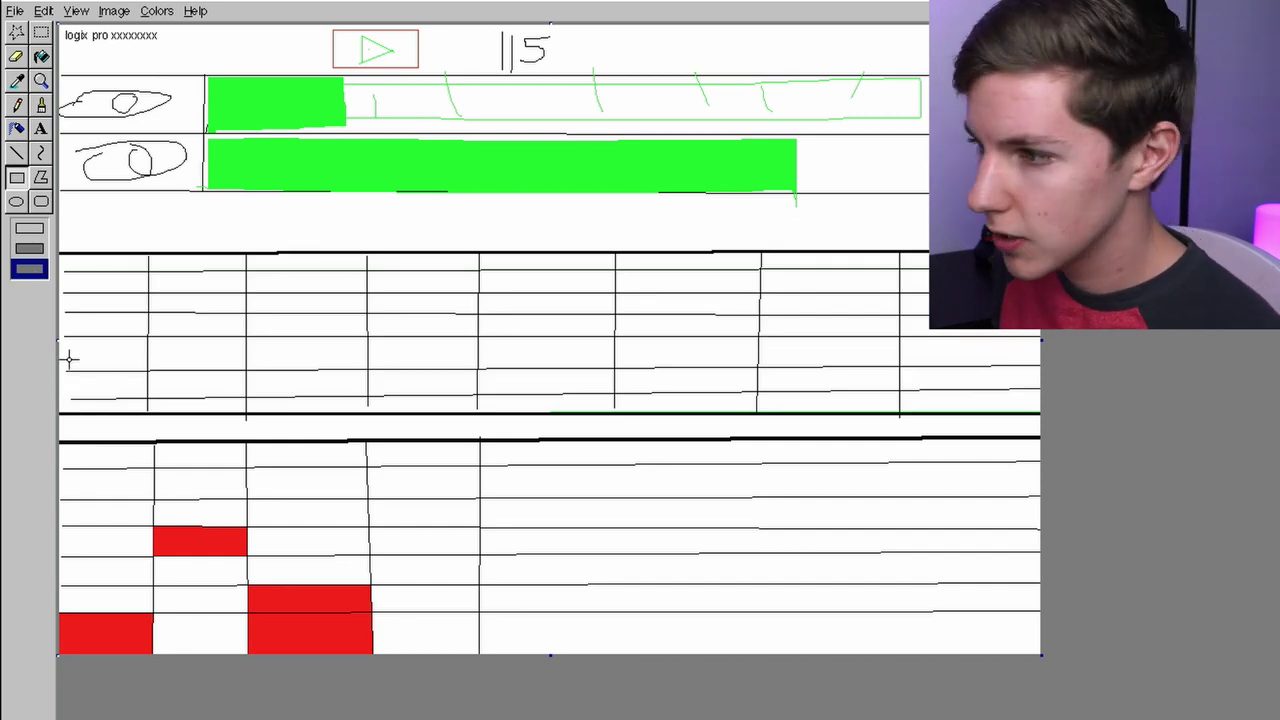
Draw two long red note bars in the upper grid, one low-left, one higher right
{"action": "left_click_drag", "start_coordinate": [65, 341], "coordinate": [468, 367]}
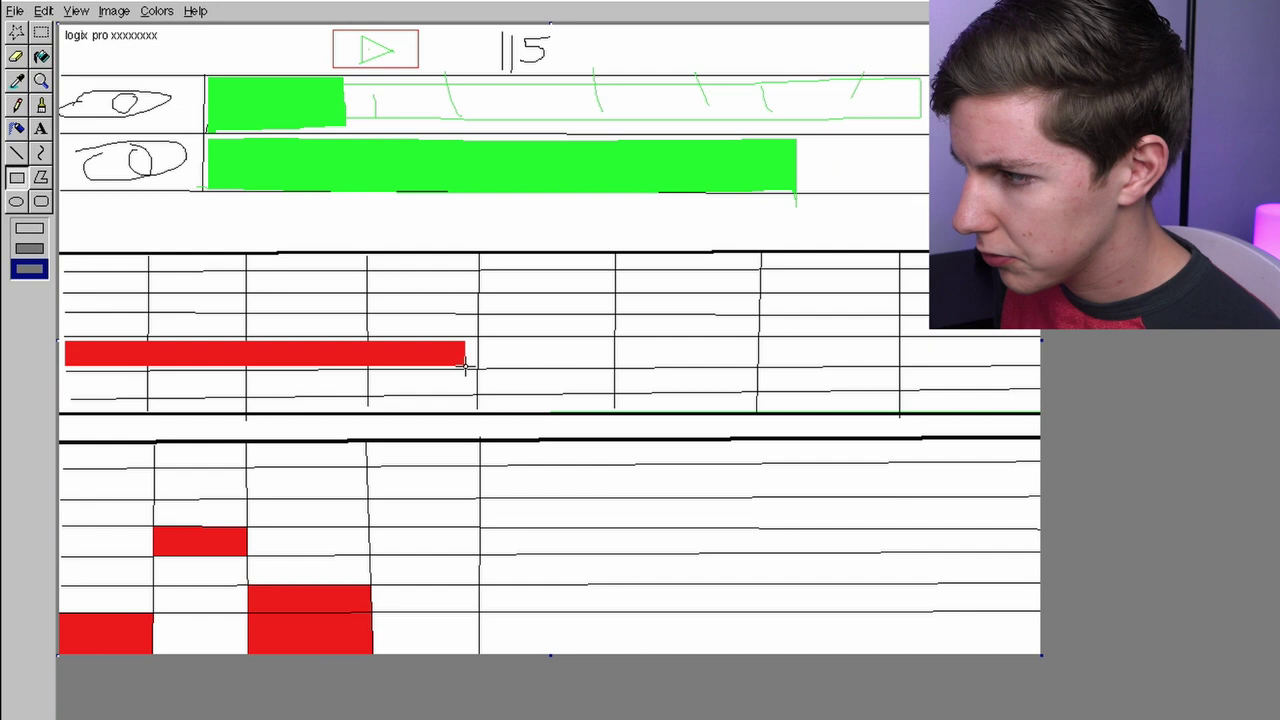
{"action": "left_click_drag", "start_coordinate": [477, 296], "coordinate": [893, 313]}
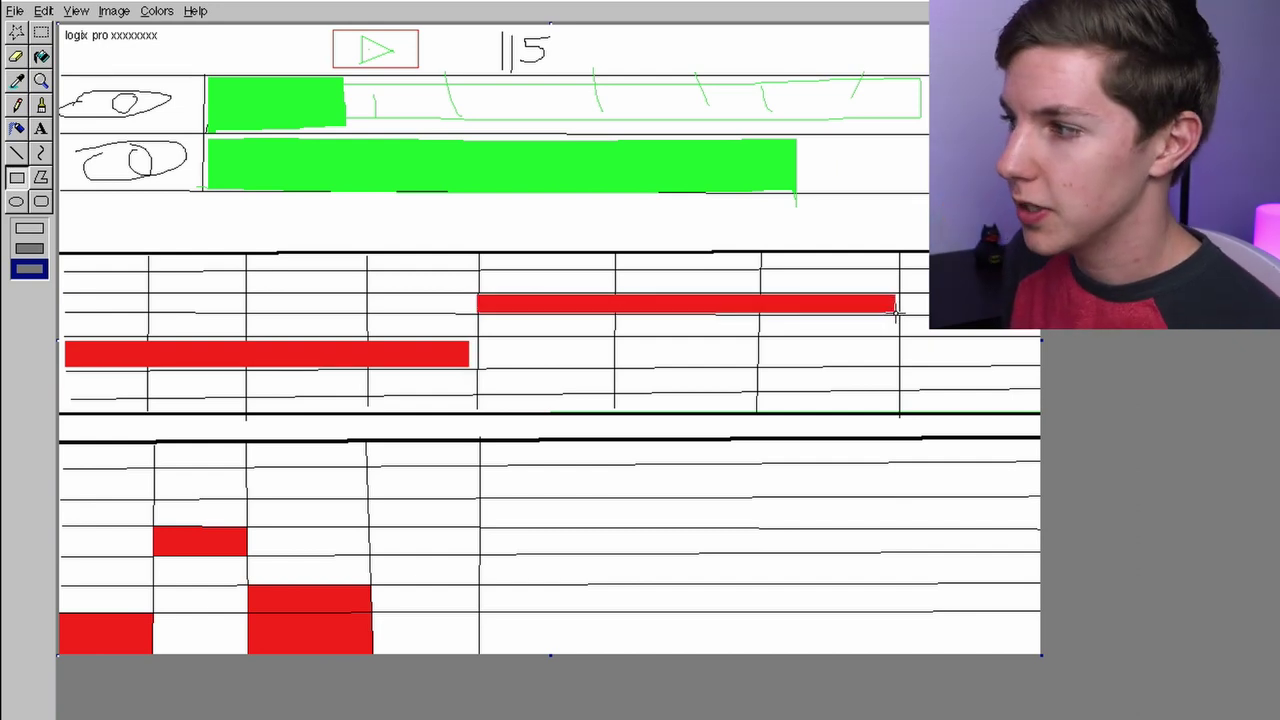